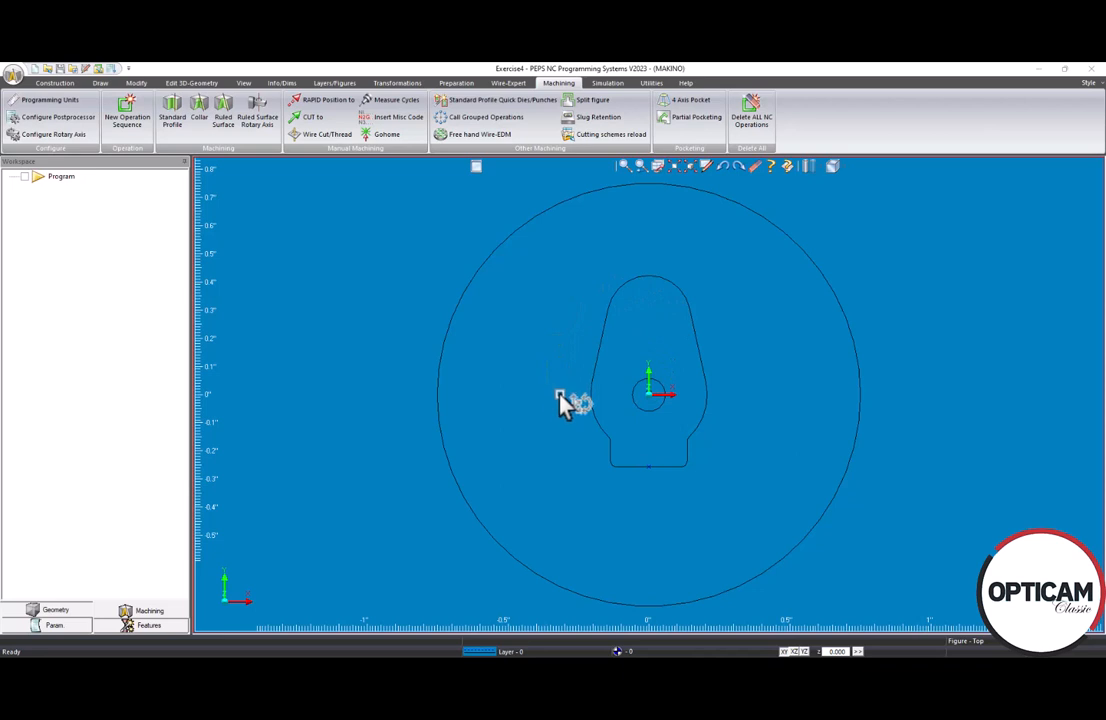
Step: Begin a profile figure with its start hole at X0 Y0, disable nearest-position lead-on, and start the profile at X0.0 Y-0.255906
left_click(461, 85)
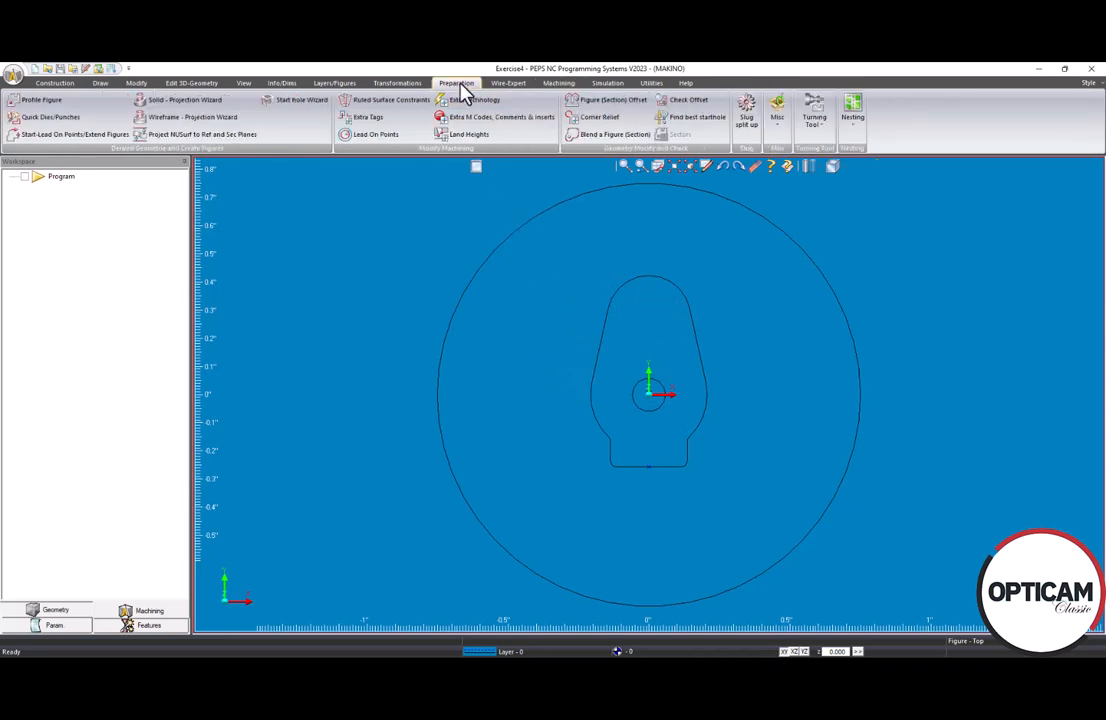
left_click(42, 102)
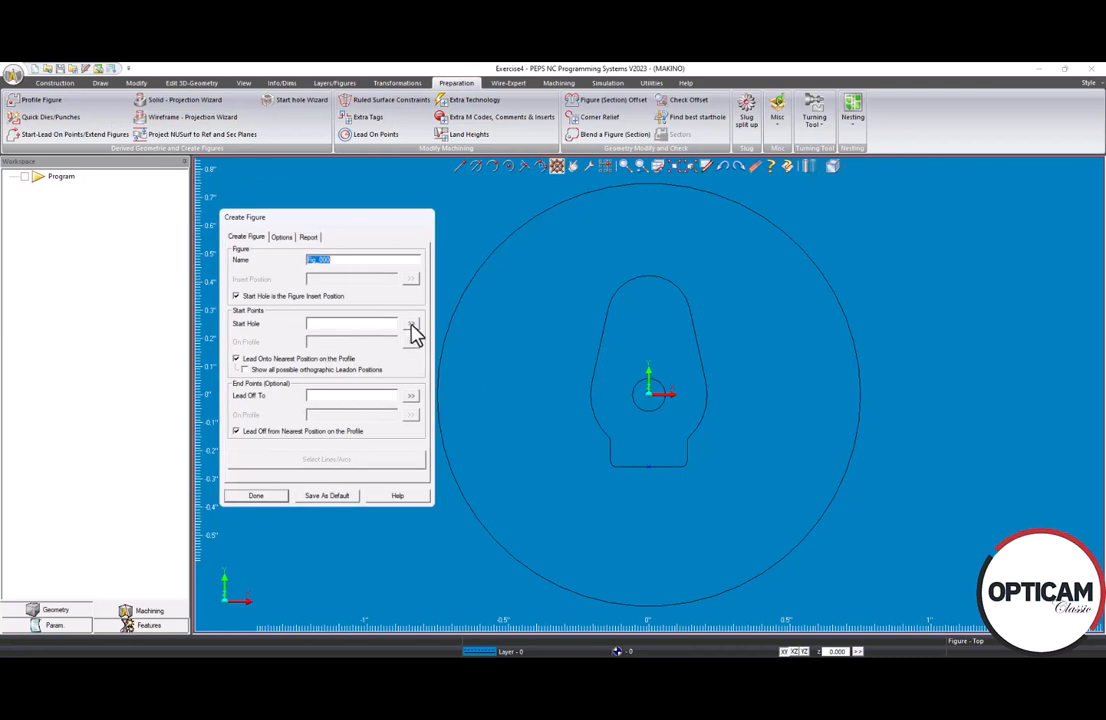
left_click(410, 324)
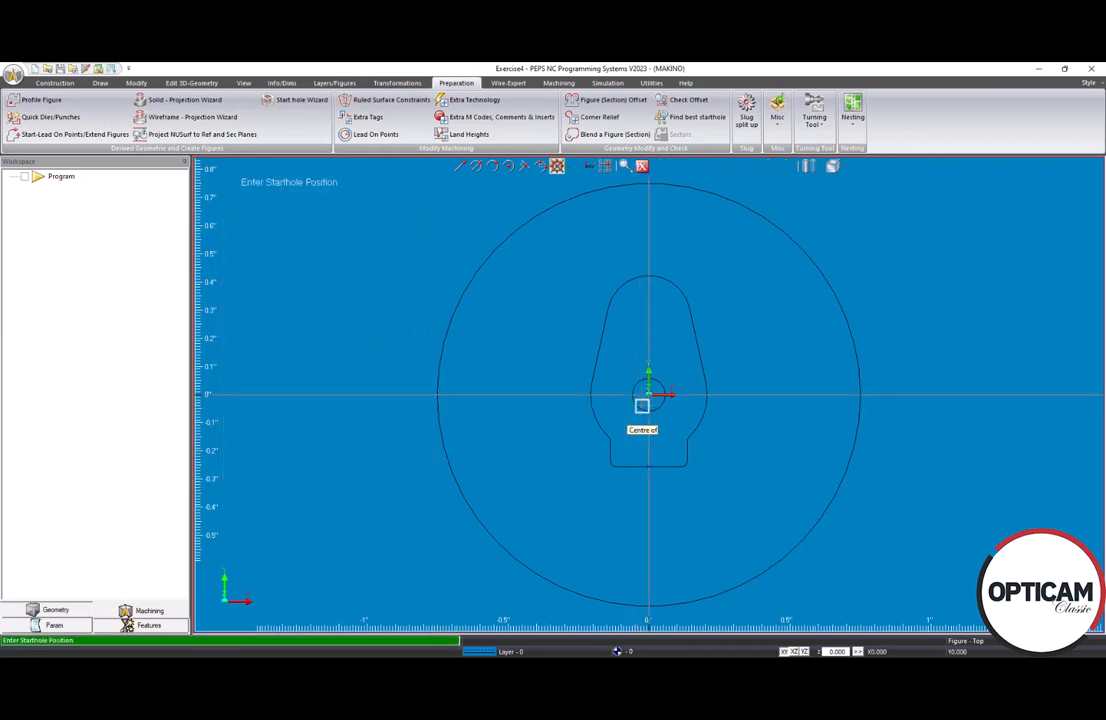
left_click(642, 405)
left_click(333, 366)
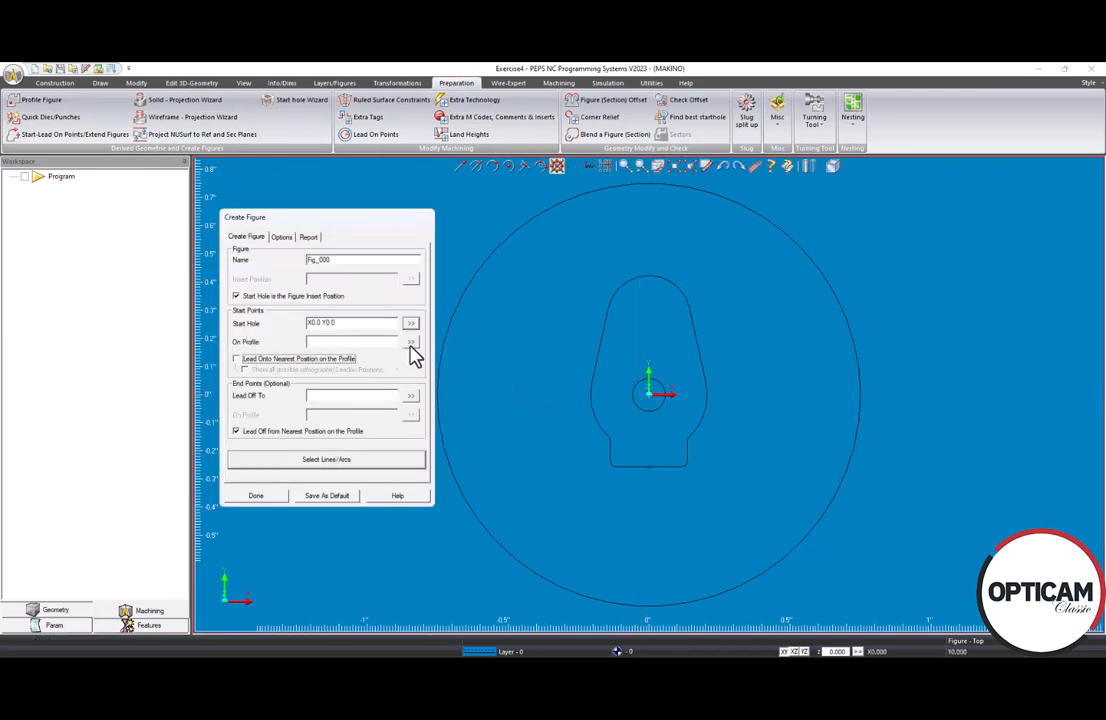
left_click(410, 342)
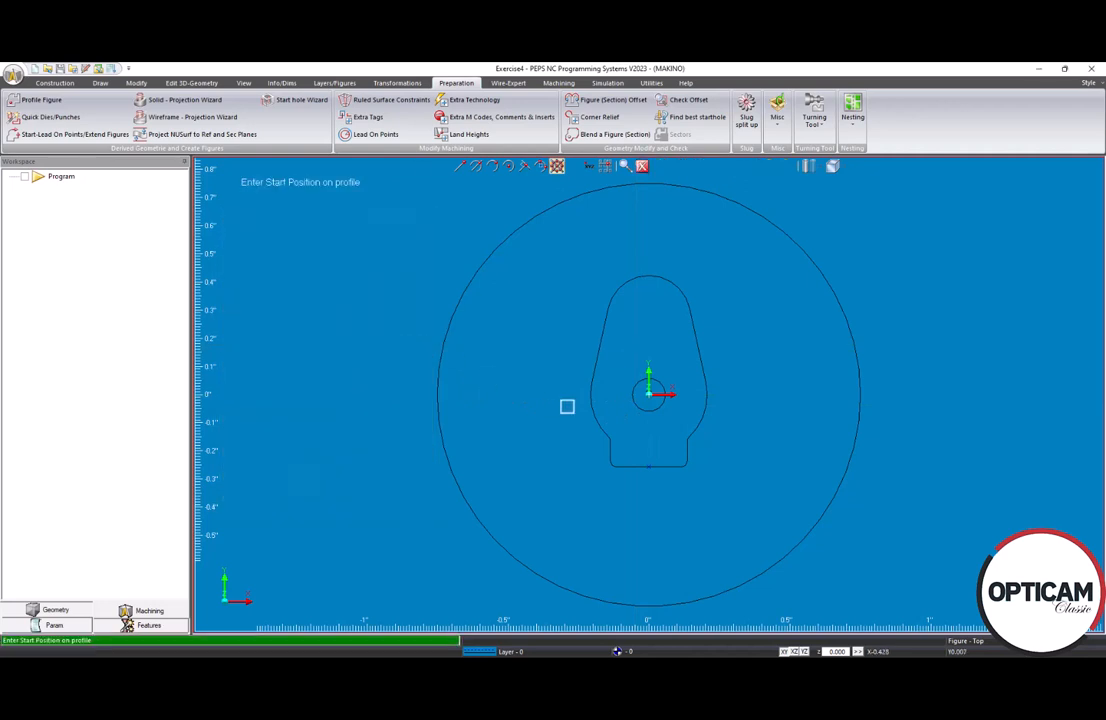
left_click(648, 468)
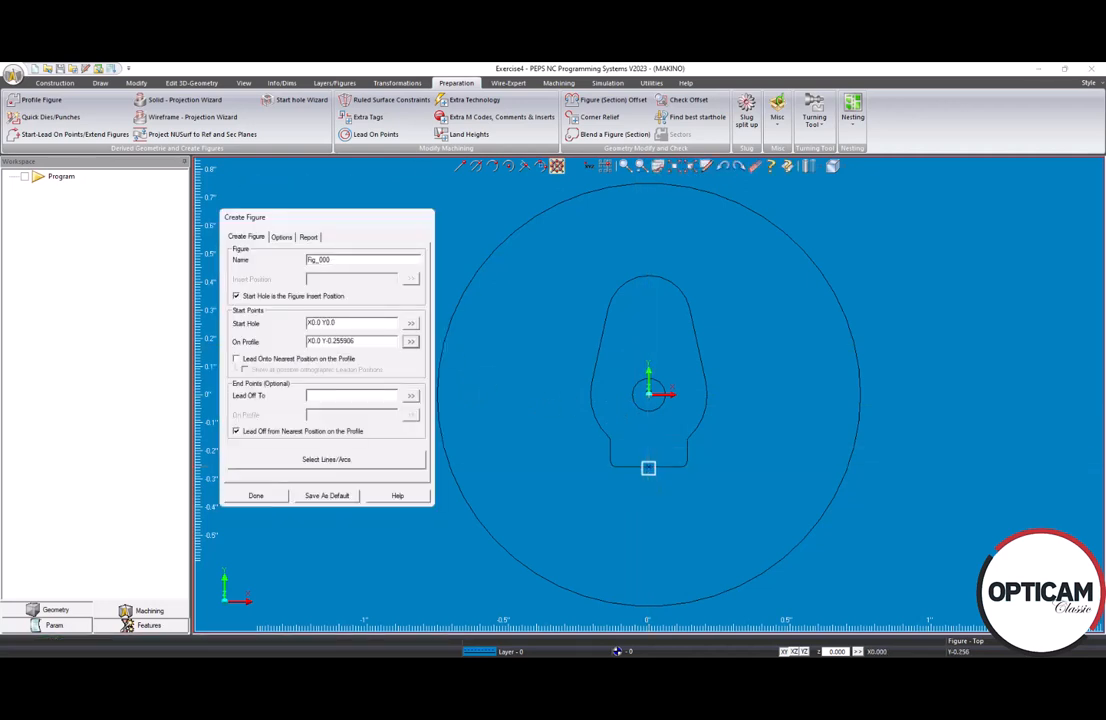
Step: Create the figure from the complete inner contour using linked selection, and finish figure creation
left_click(353, 461)
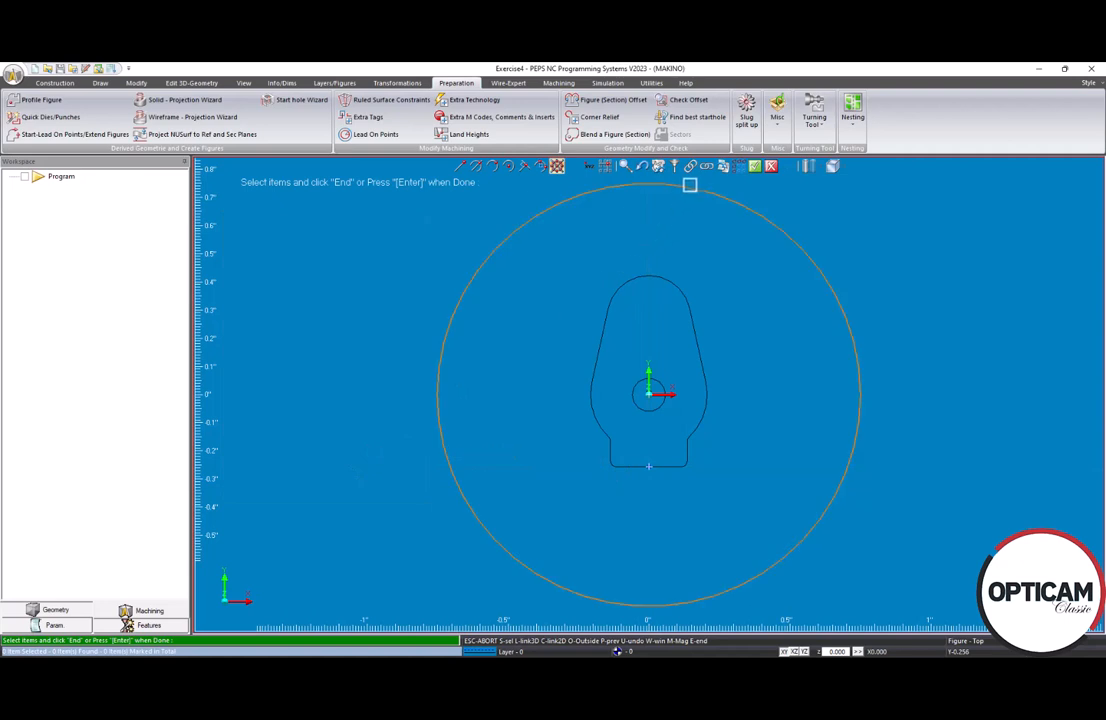
left_click(690, 167)
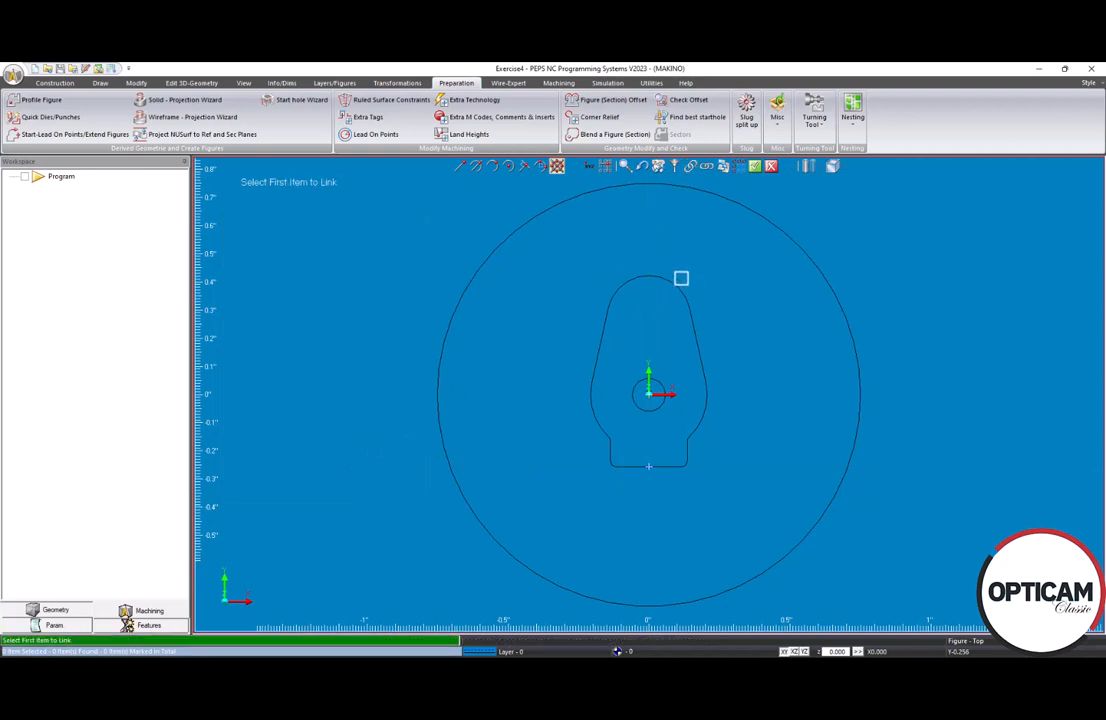
left_click(728, 323)
left_click(755, 167)
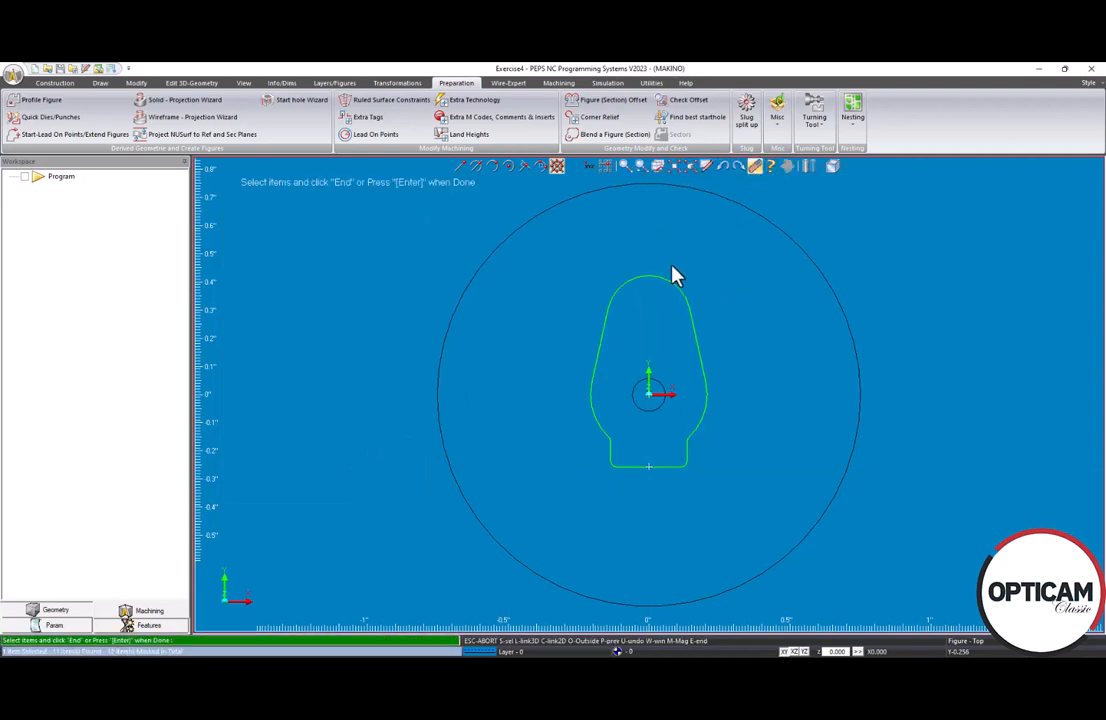
key("Escape")
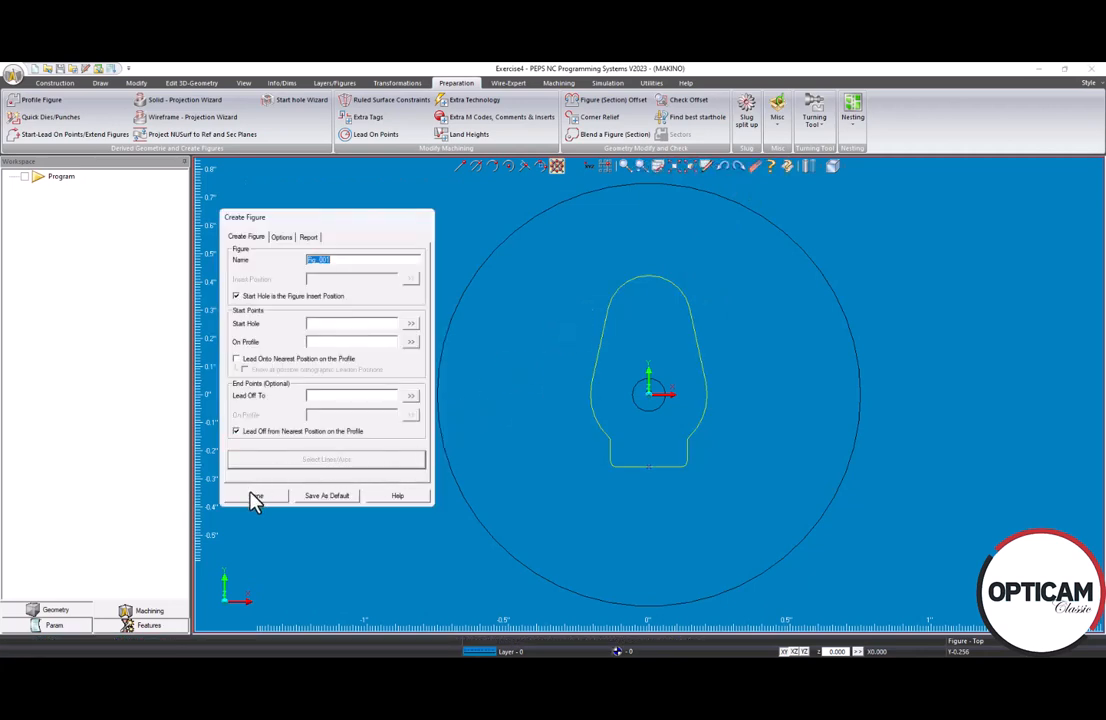
left_click(251, 497)
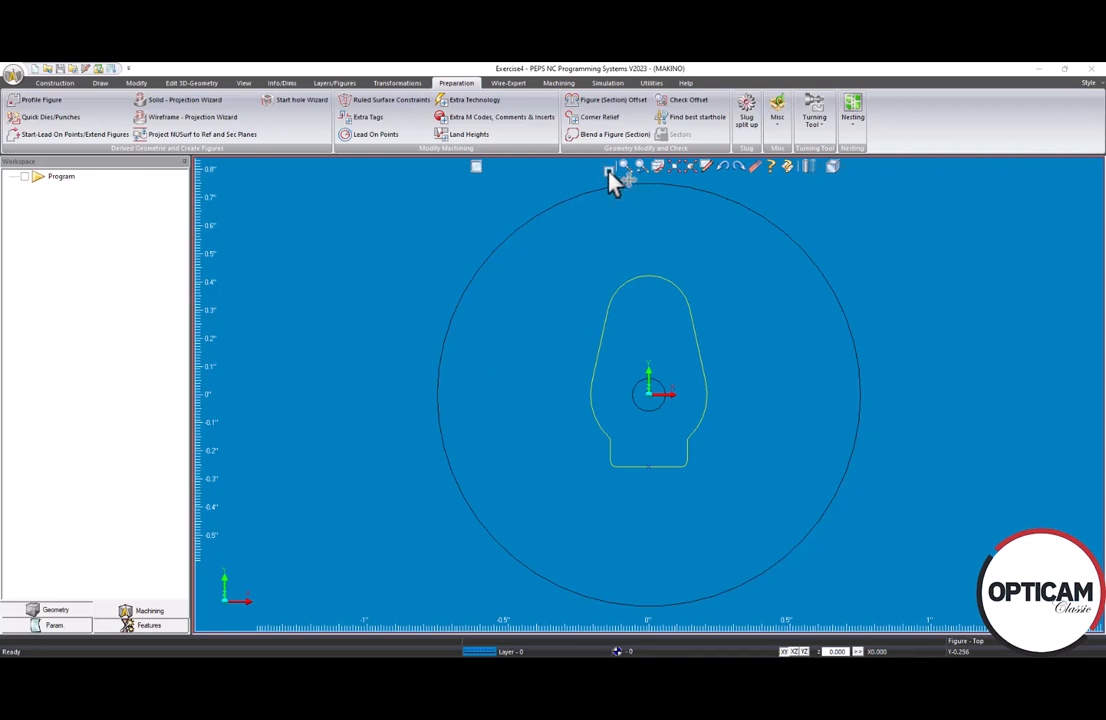
Step: Start a Standard Profile operation and define a circular billet with the outer circle's 1.5 diameter and thickness 1
left_click(560, 83)
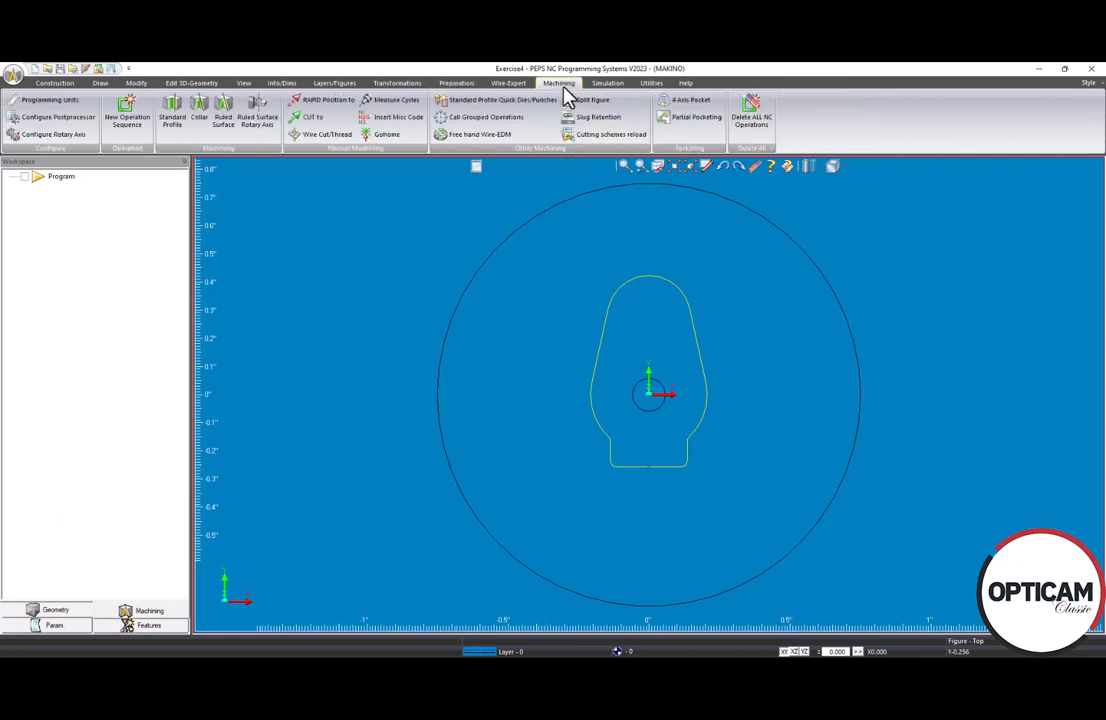
left_click(170, 121)
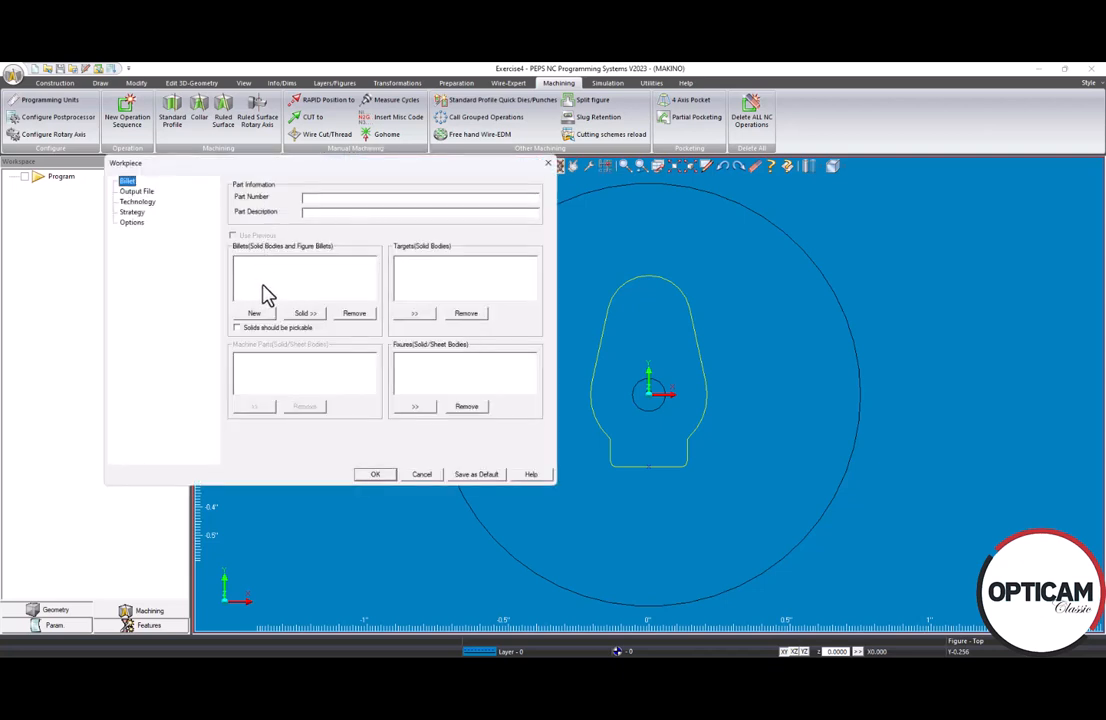
left_click(258, 318)
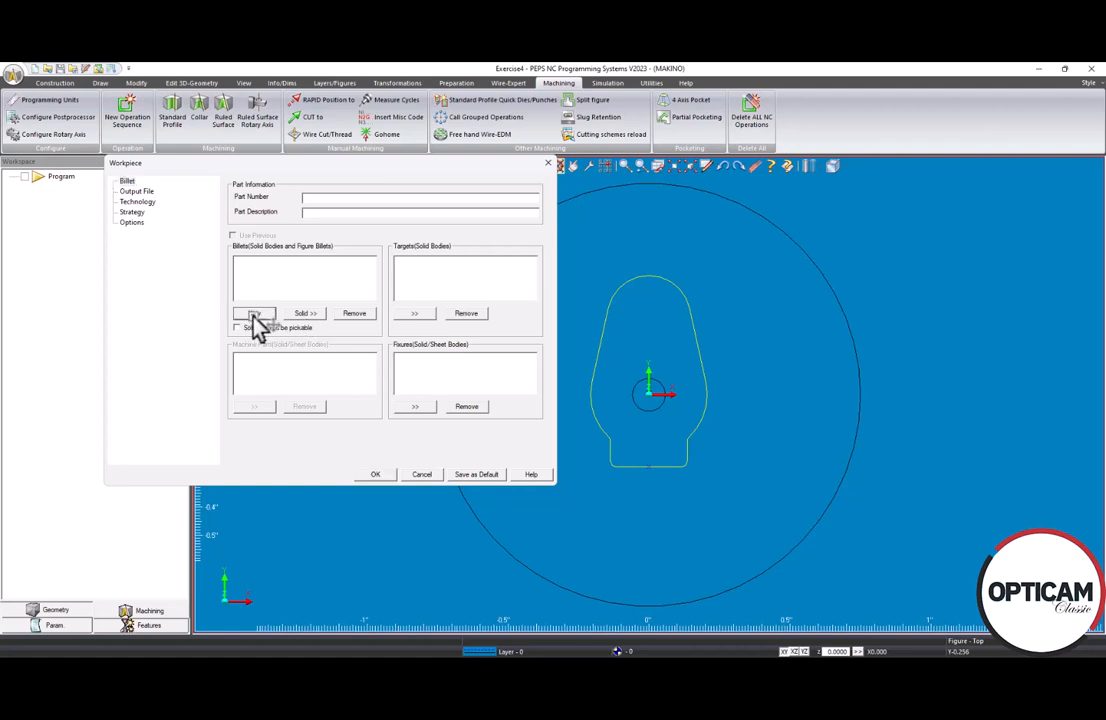
left_click(160, 301)
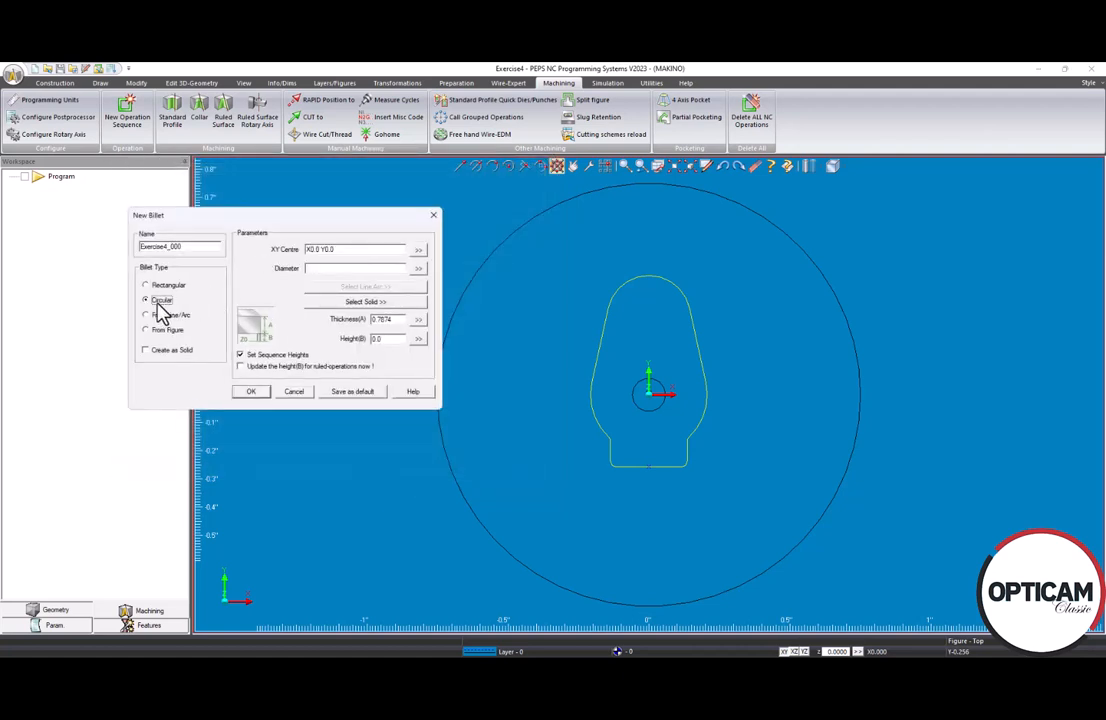
left_click(418, 270)
left_click(474, 274)
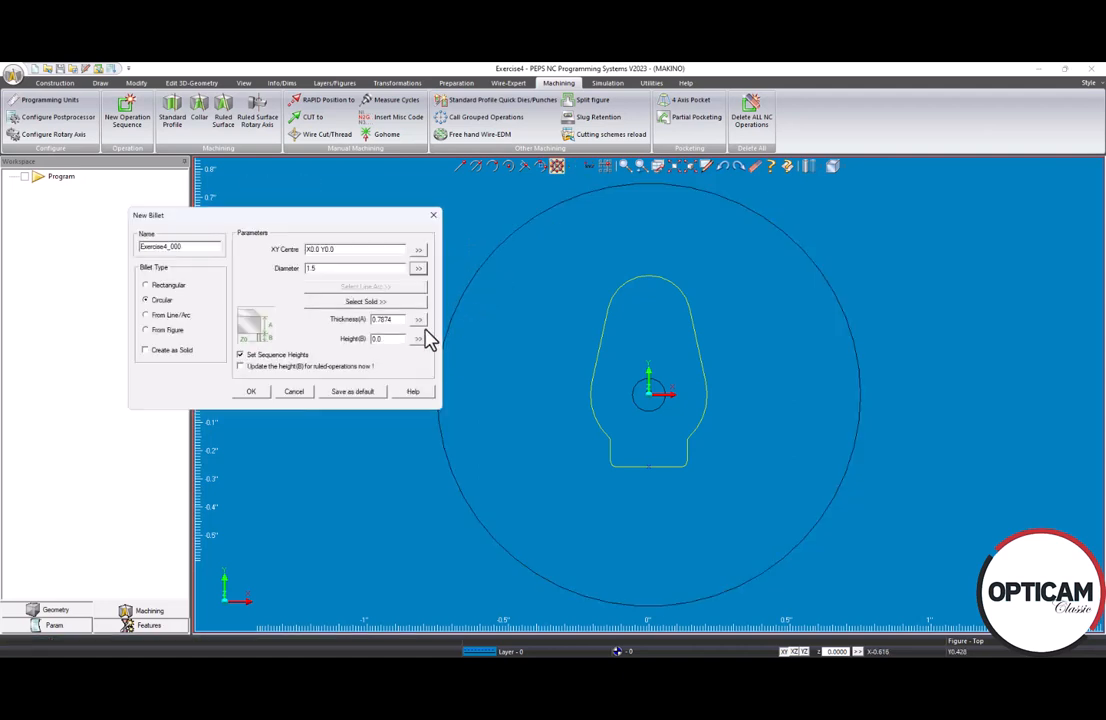
left_click_drag(400, 319, 325, 330)
type("1")
left_click(251, 391)
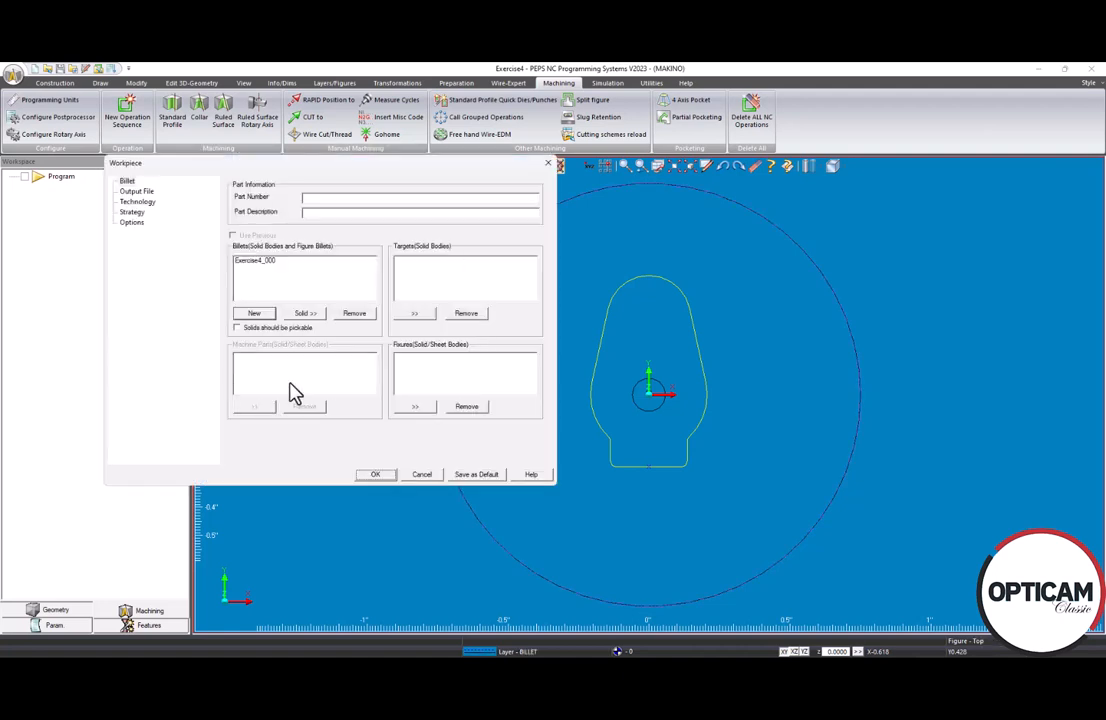
Step: Review the output file and technology settings, accept the workpiece, and assign the inner contour figure to the Standard Profile operation
left_click(138, 191)
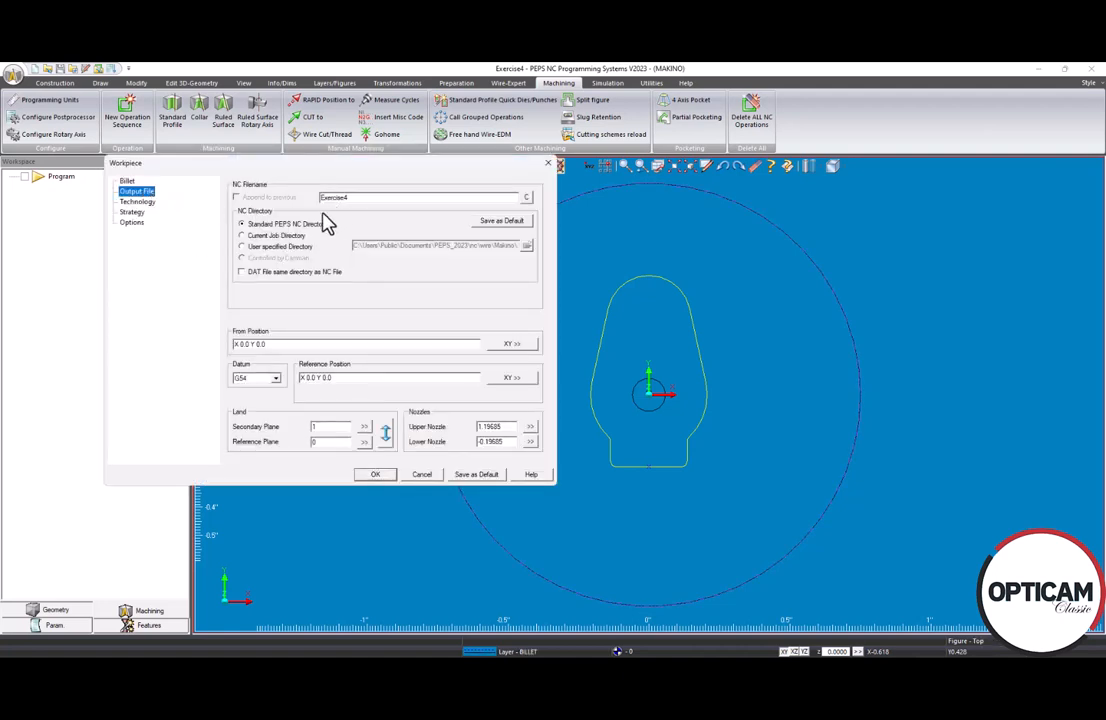
left_click(140, 203)
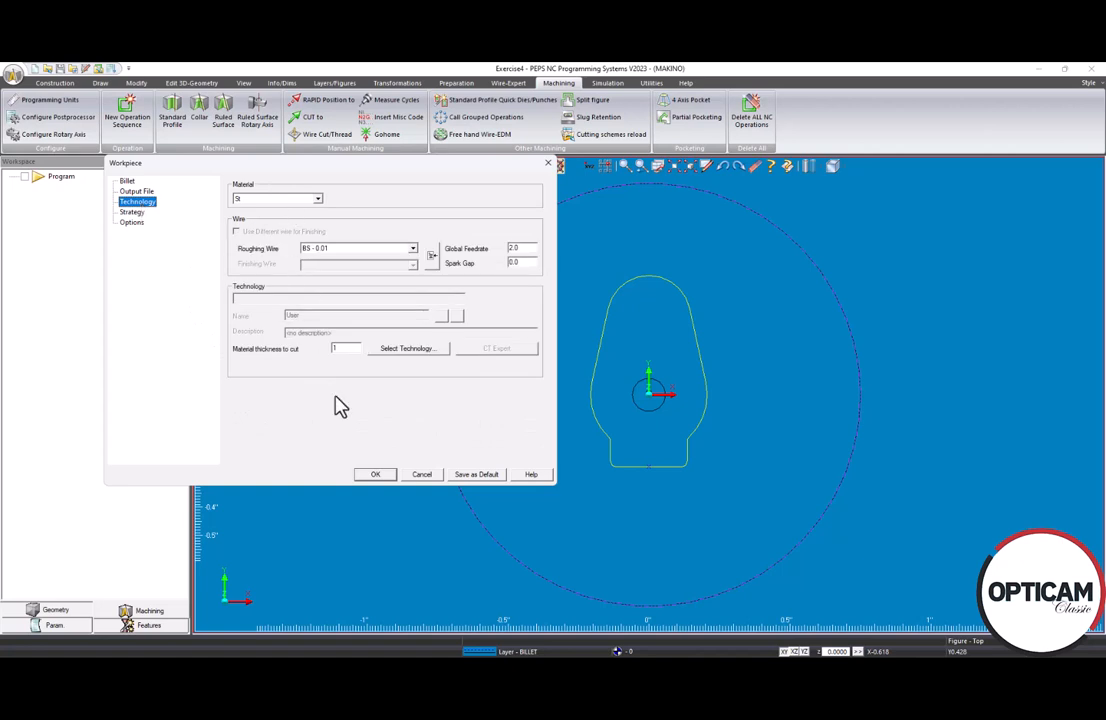
left_click(377, 476)
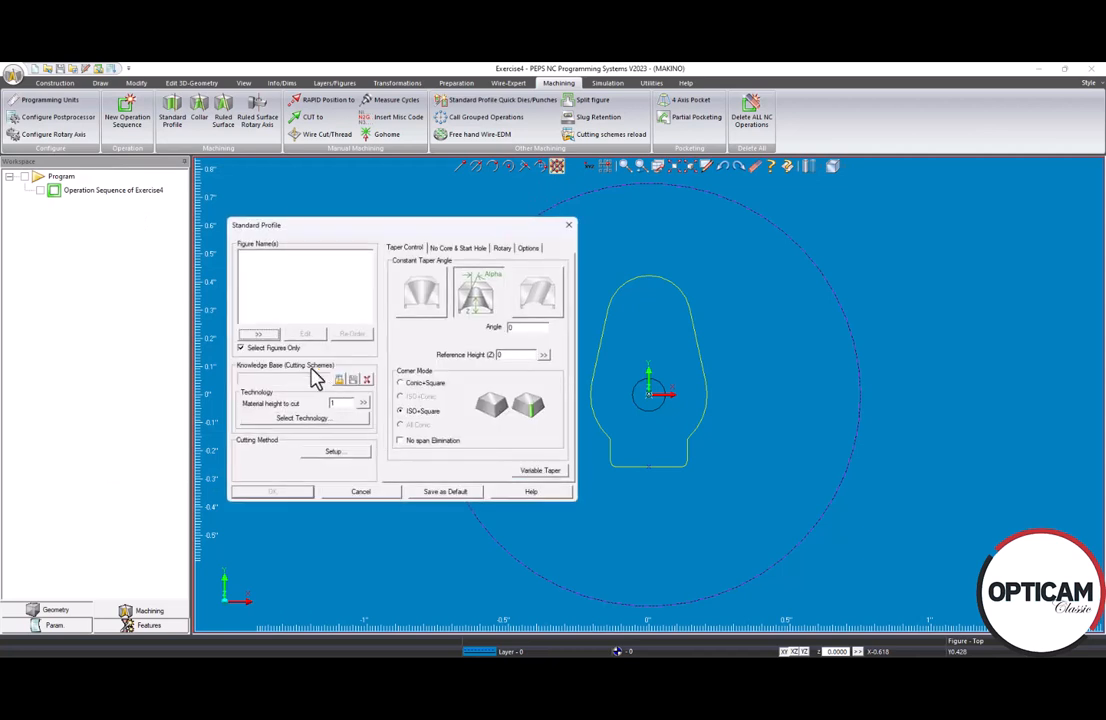
left_click(260, 335)
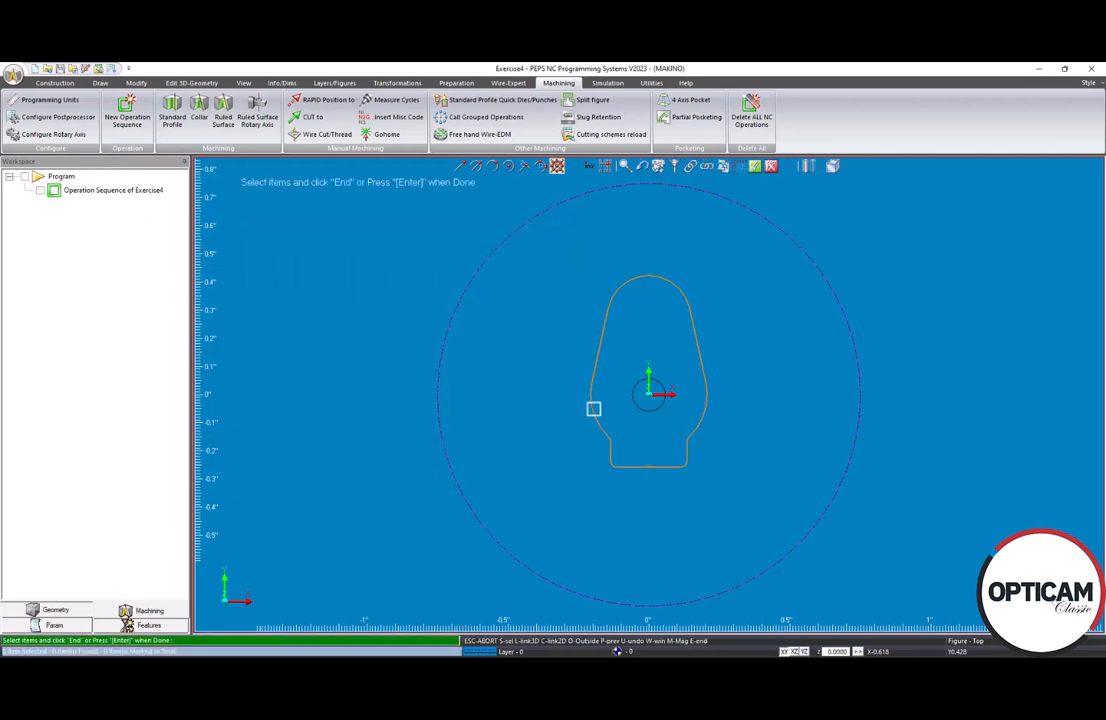
left_click(755, 166)
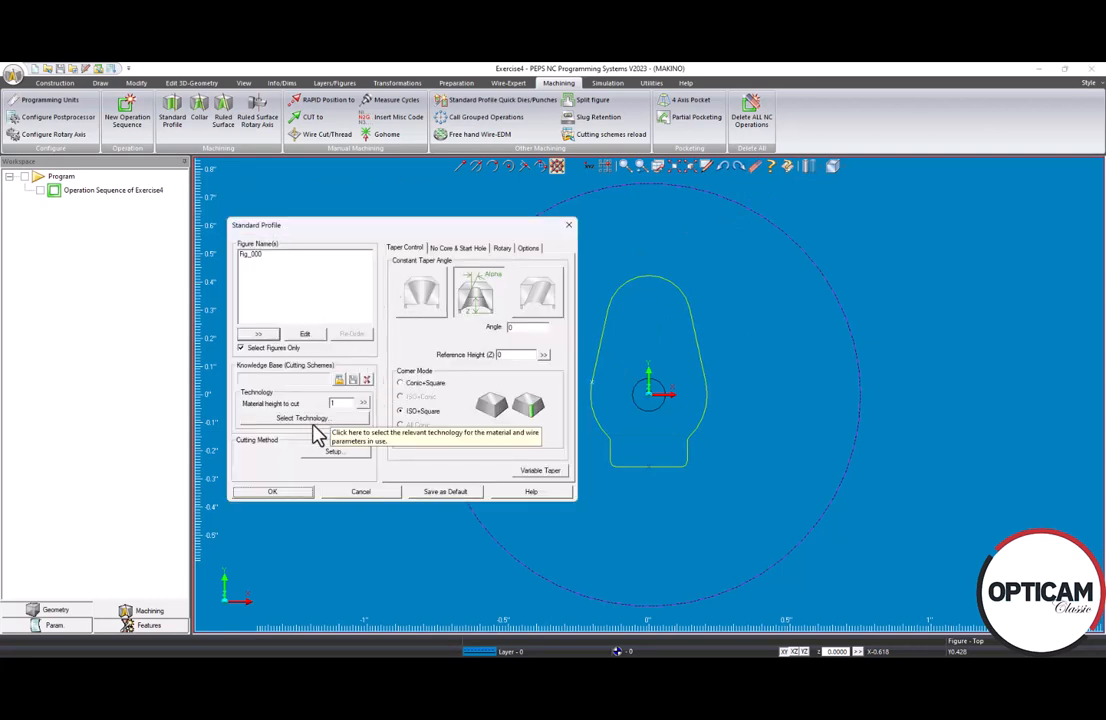
Step: Load the cutting technology with the Both Away Coreless nozzle characteristics and the Finish 8(D) machining process
left_click(355, 417)
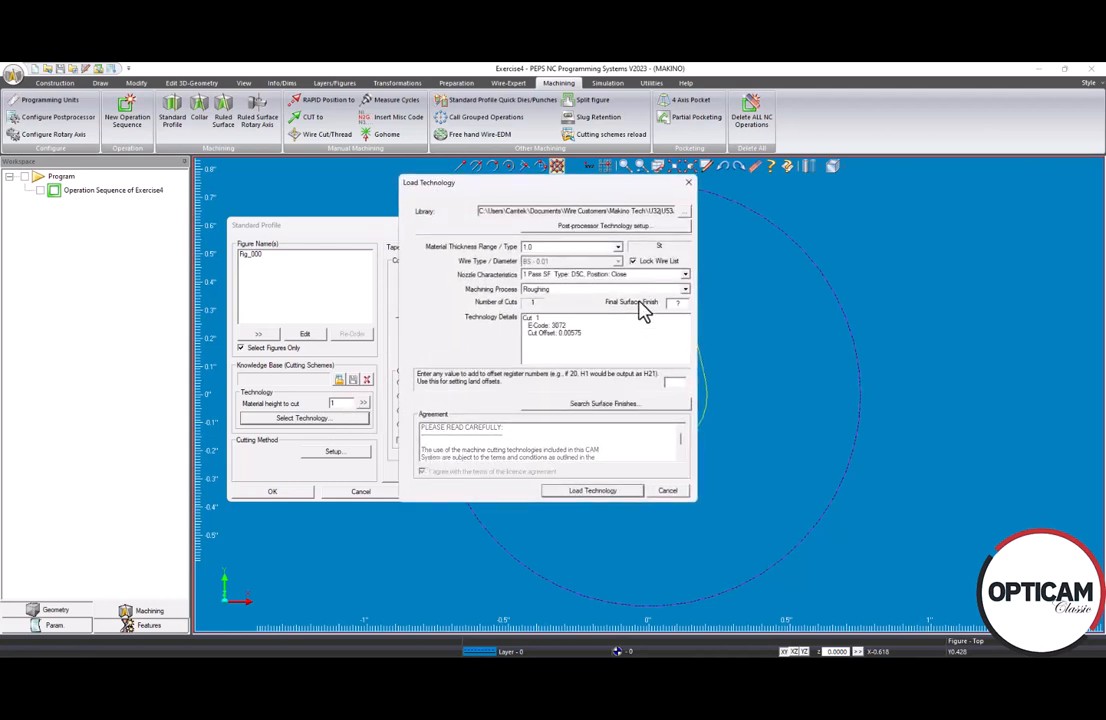
left_click(684, 275)
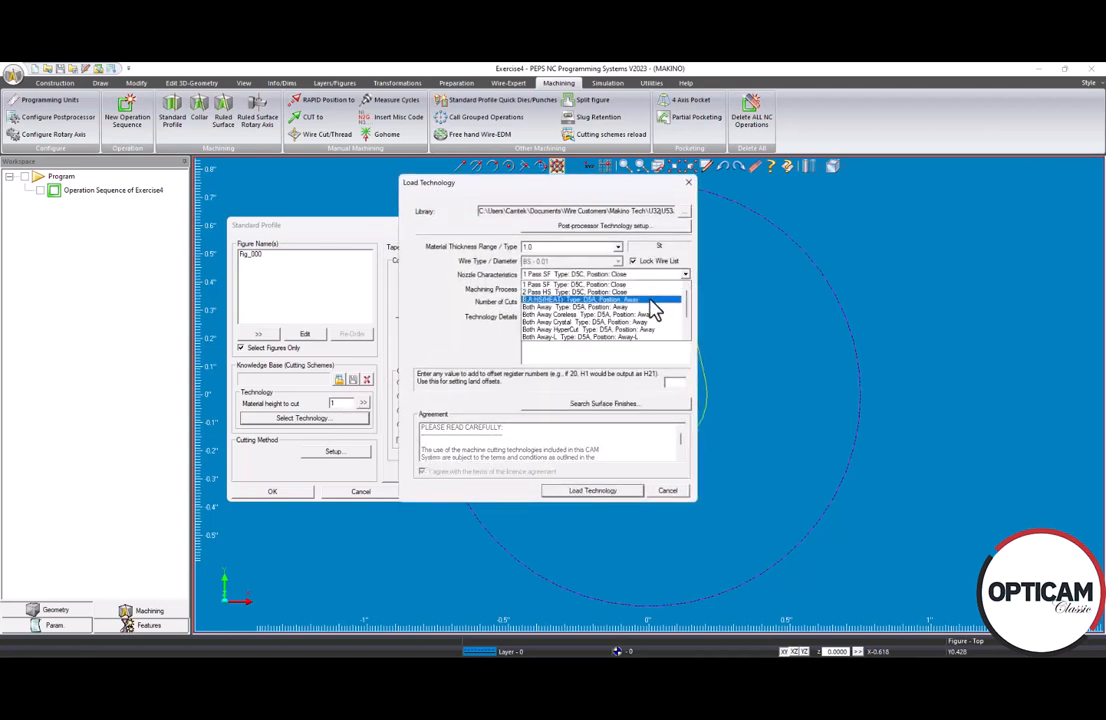
left_click(650, 314)
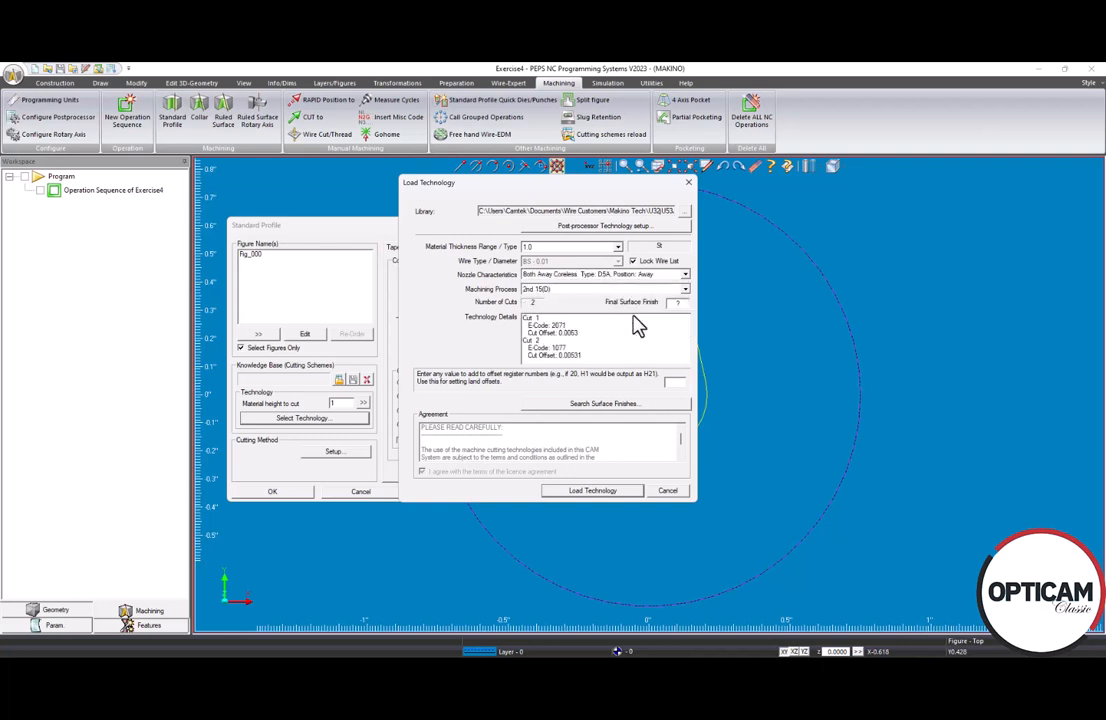
left_click(601, 290)
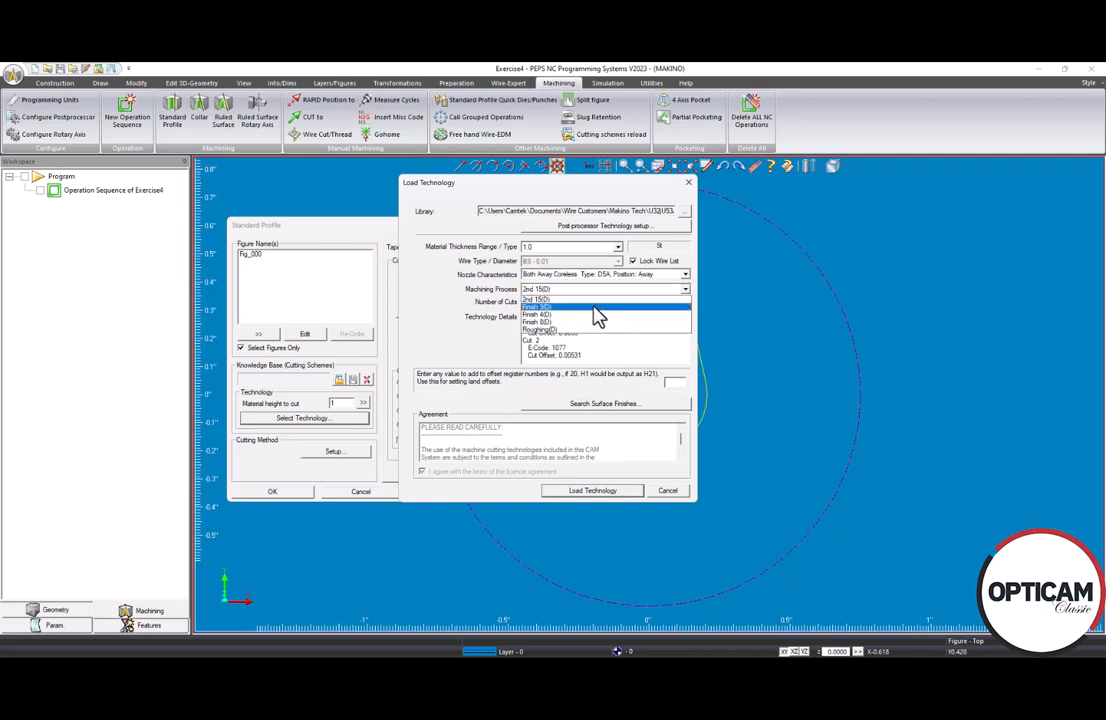
left_click(594, 308)
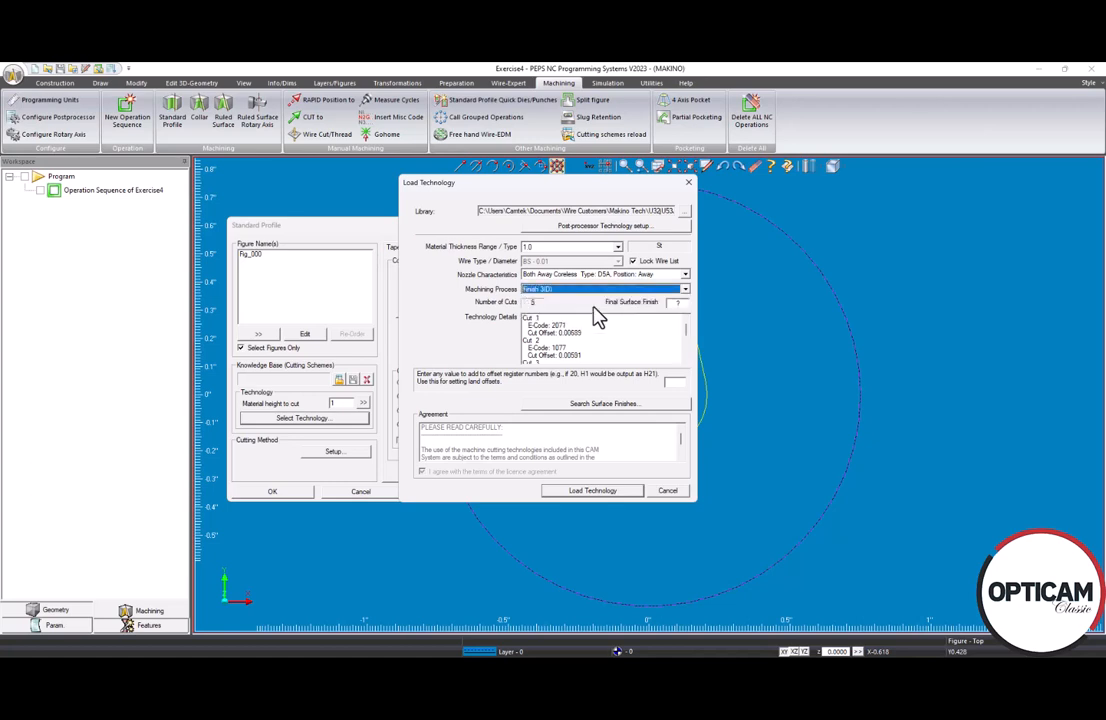
left_click(603, 291)
left_click(579, 322)
left_click(575, 491)
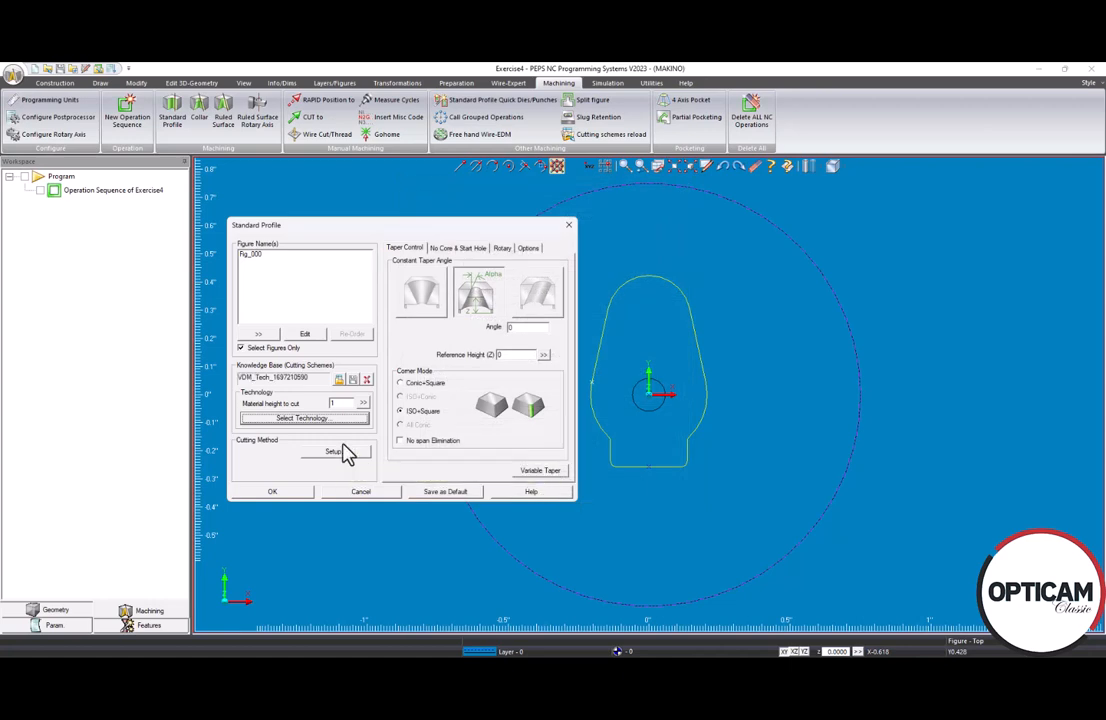
Step: Enable No Core (Pocket) First Cut with Standard Pocketing, and take the 0.11811 round start hole diameter from the central circle
left_click(451, 250)
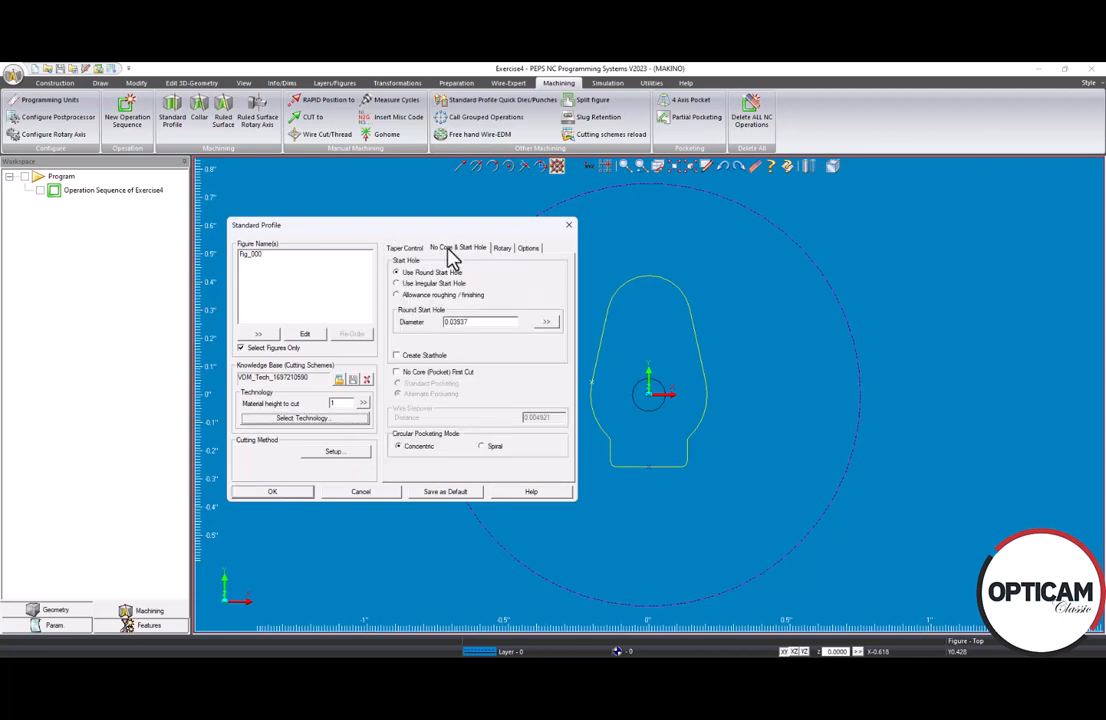
left_click(397, 373)
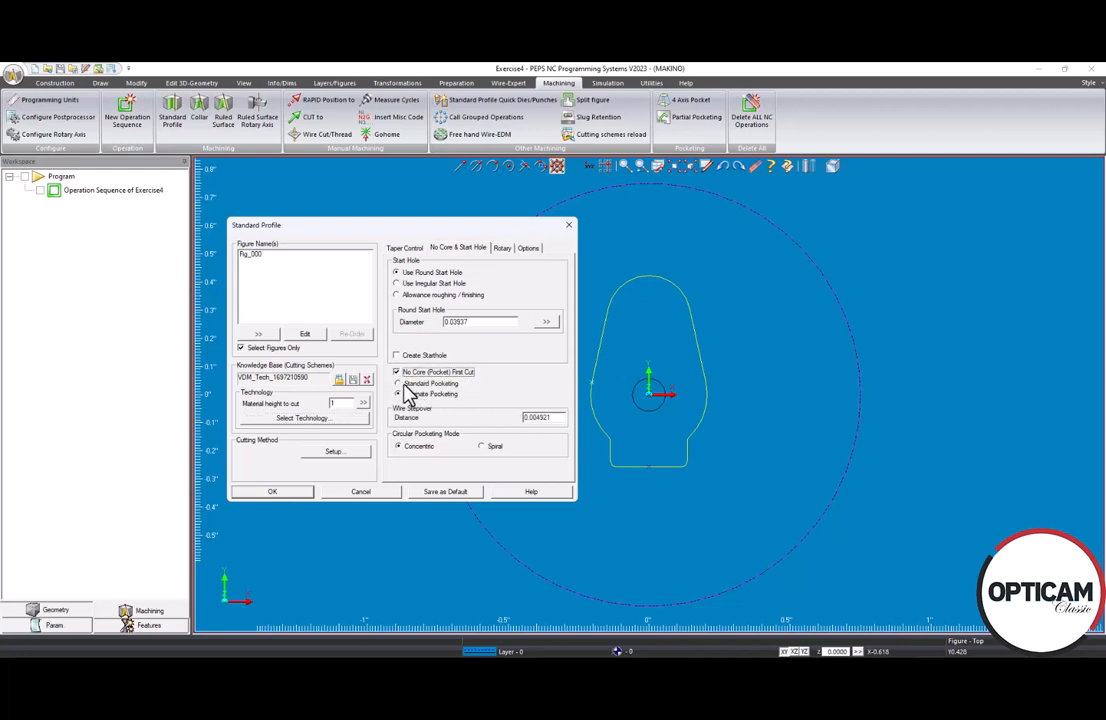
left_click(404, 384)
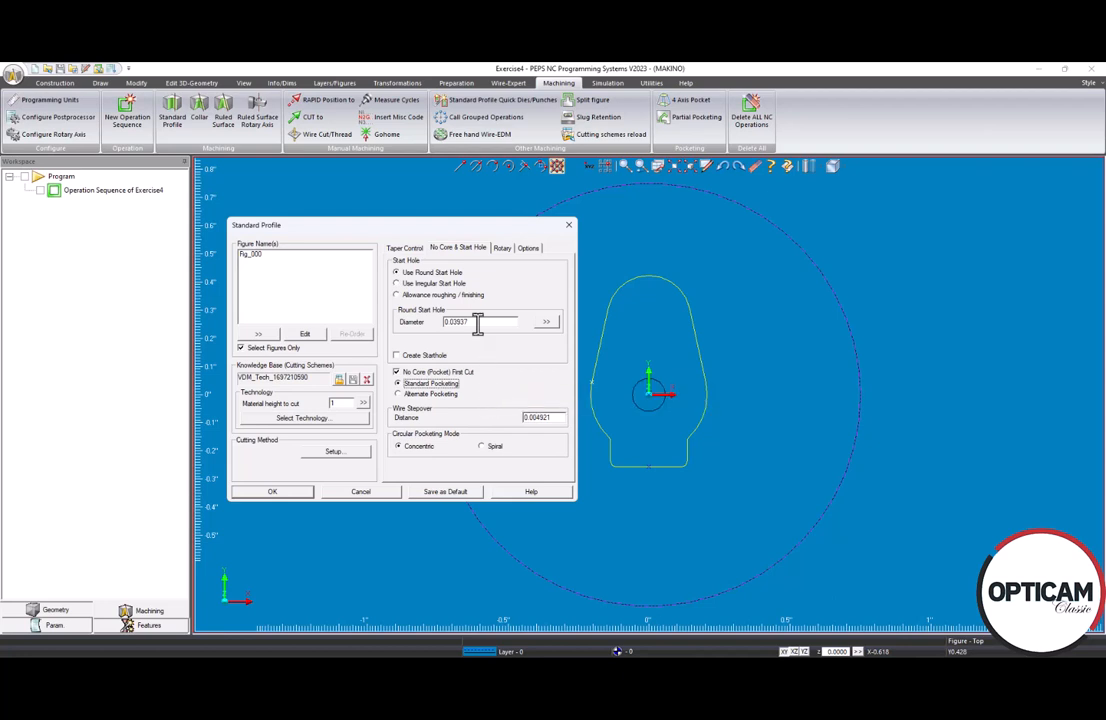
left_click(547, 322)
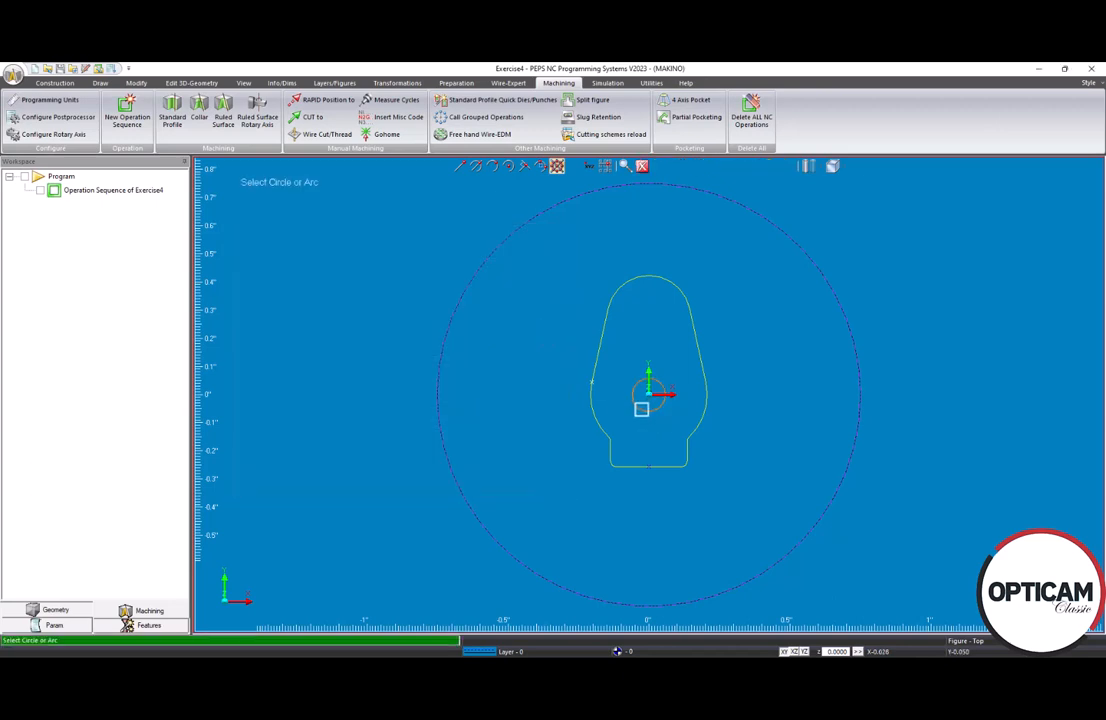
left_click(642, 407)
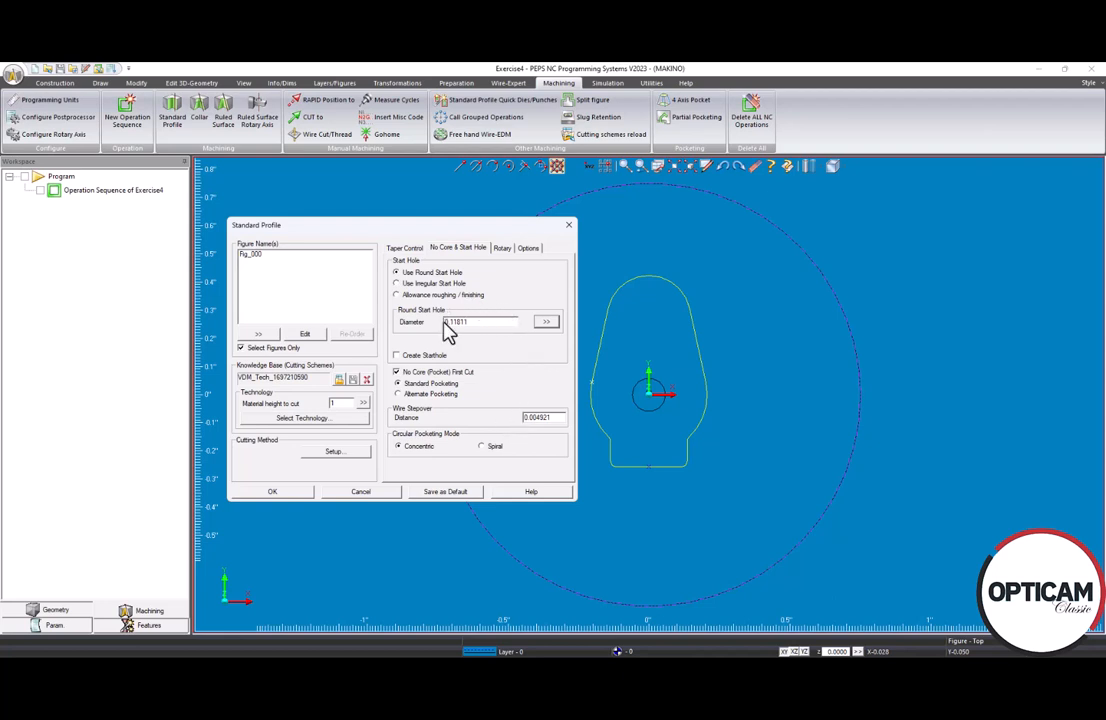
Step: Review the cut control and tagging settings in the cutting setup, accept them, and confirm the Standard Profile operation
left_click(336, 455)
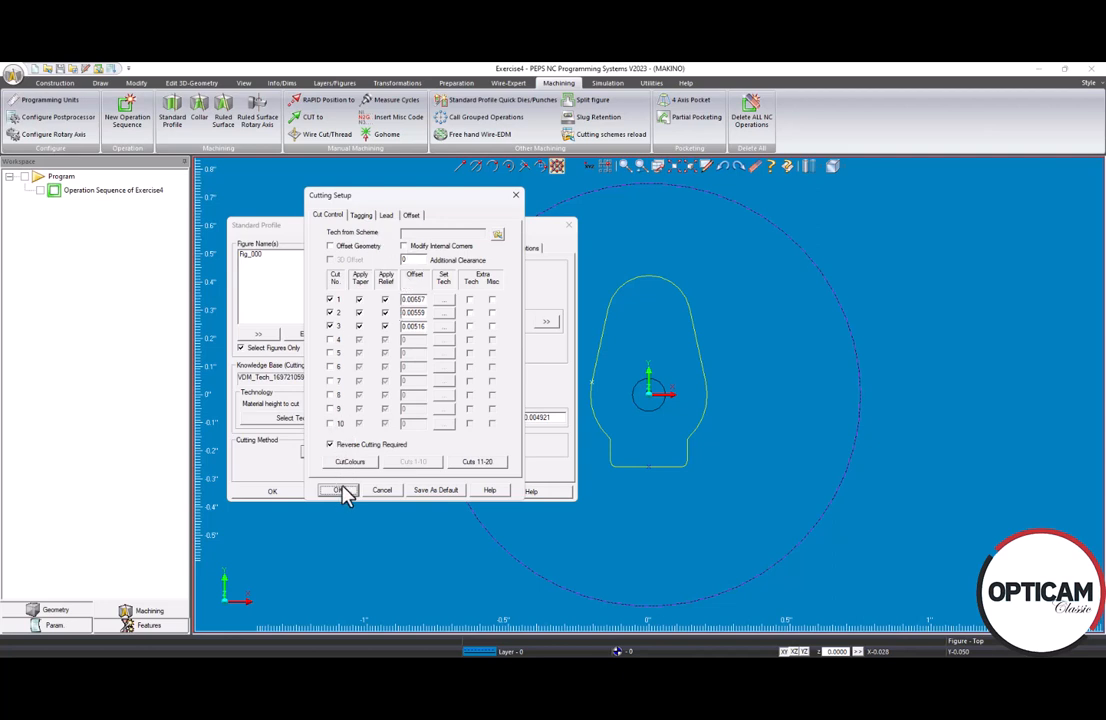
left_click(361, 215)
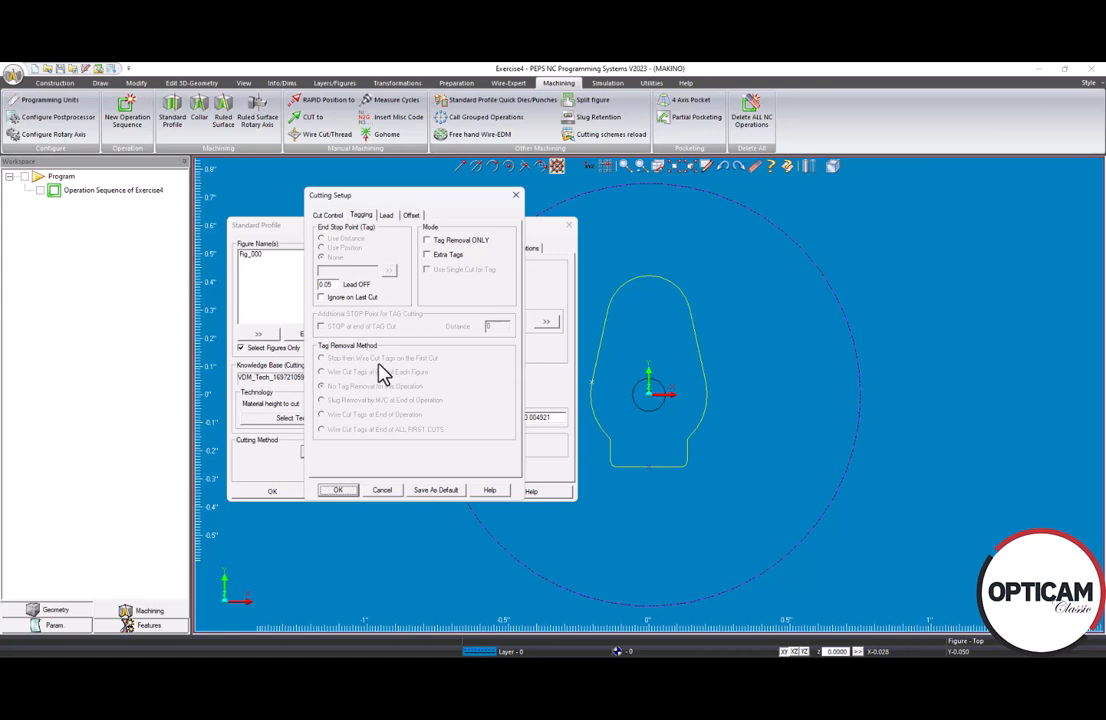
left_click(341, 491)
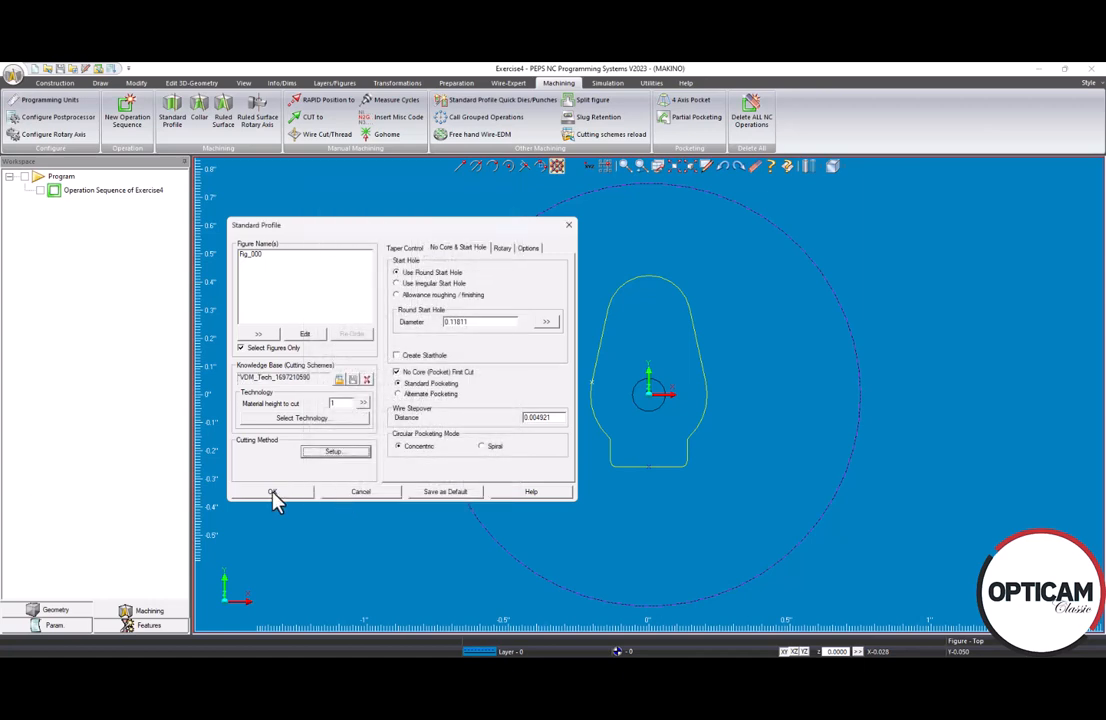
left_click(272, 492)
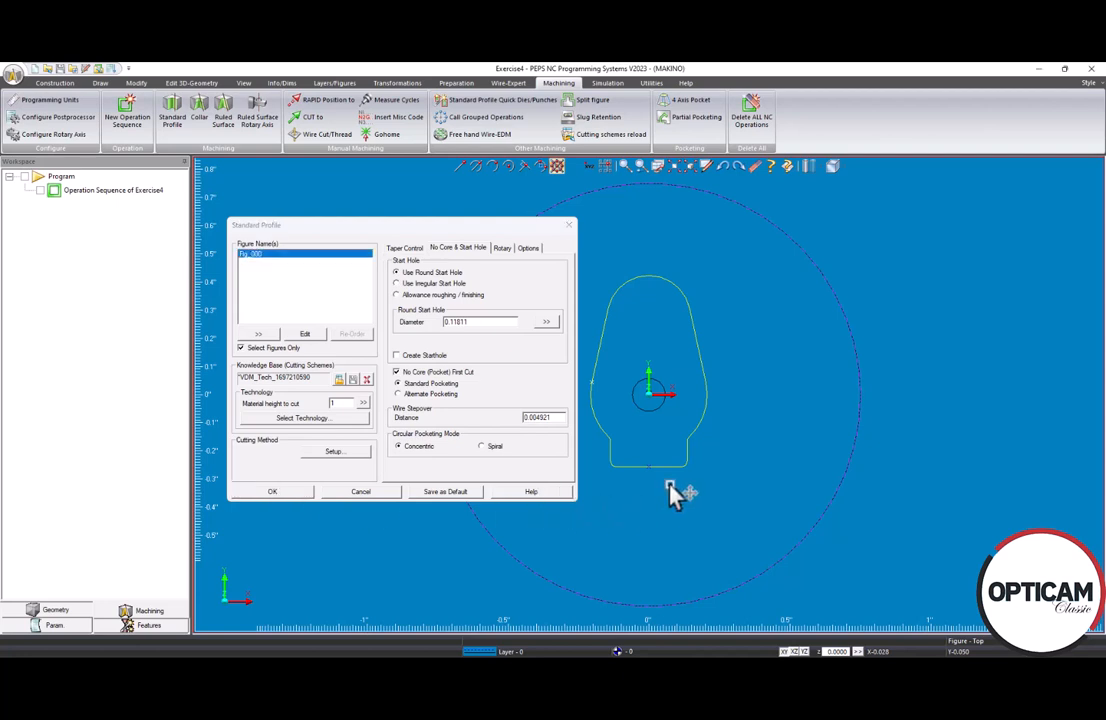